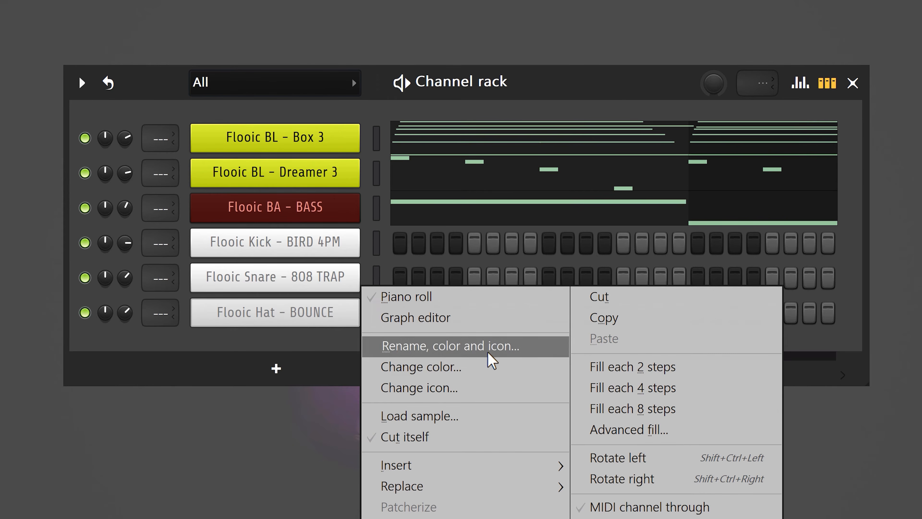
Fill the Flooic Hat - BOUNCE channel with a hit on every 2 steps and play the pattern
click(582, 367)
key(space)
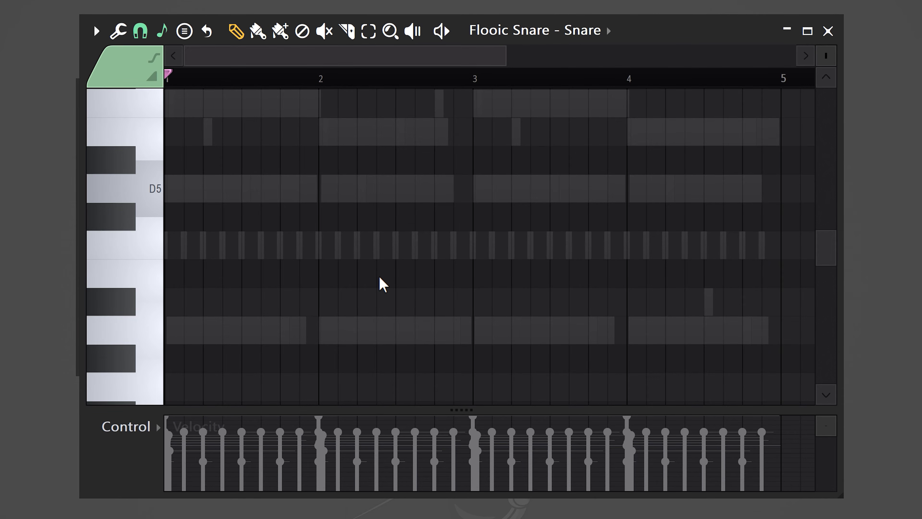
Place a C5 snare note on the third beat of each of the four bars
click(246, 244)
key(space)
click(403, 249)
click(556, 251)
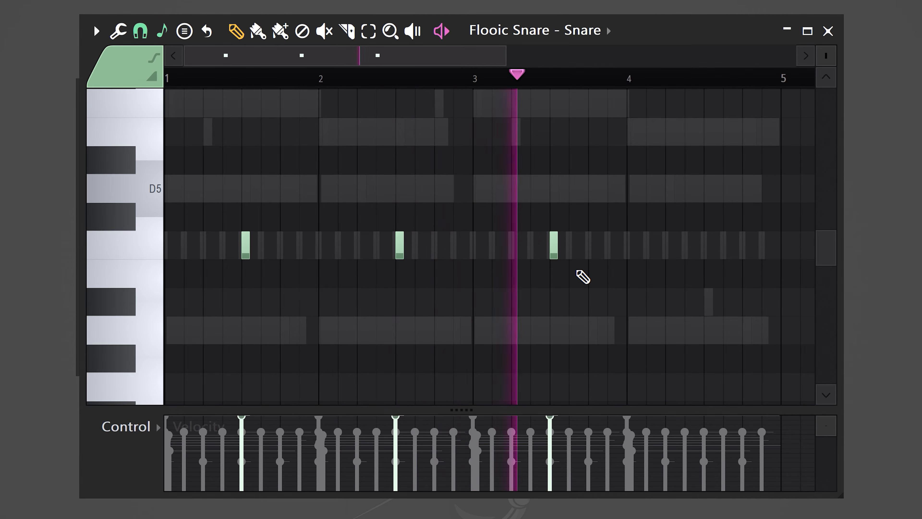
click(706, 250)
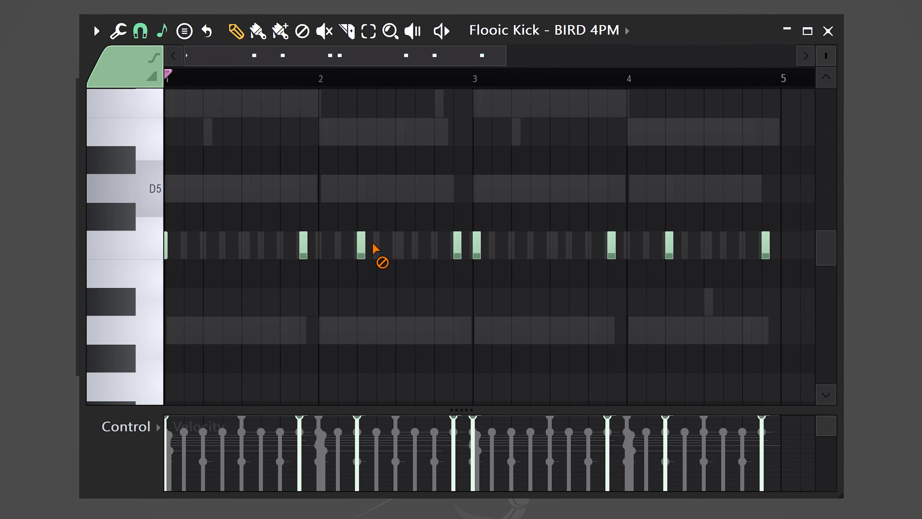
Play back the kick pattern and lower the velocity of the kick note just before bar 3
key(space)
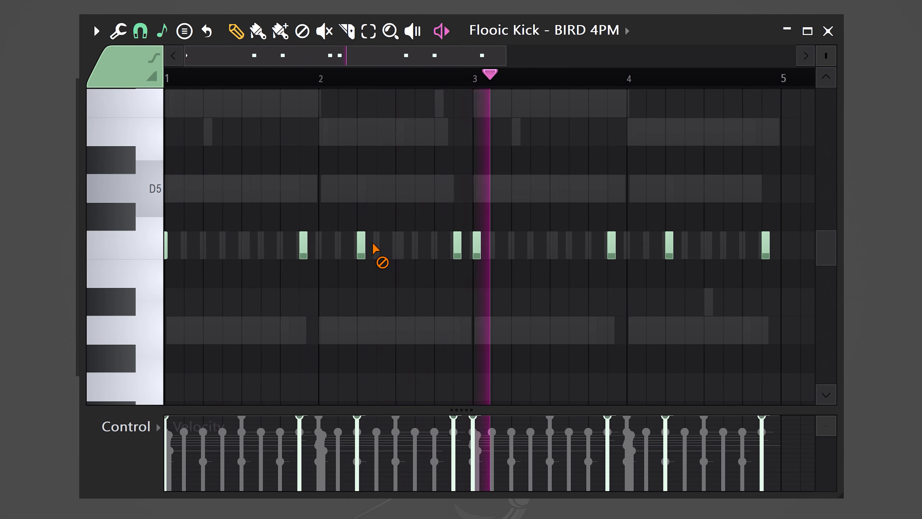
key(space)
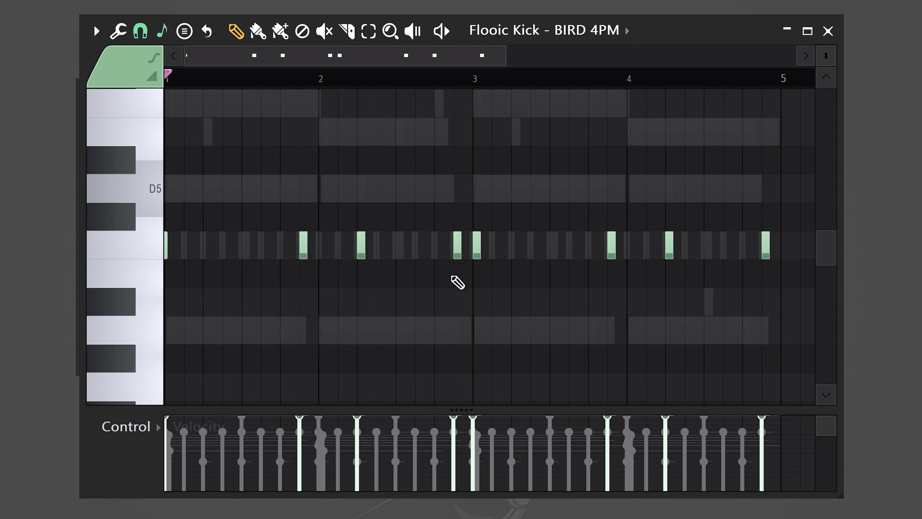
key(space)
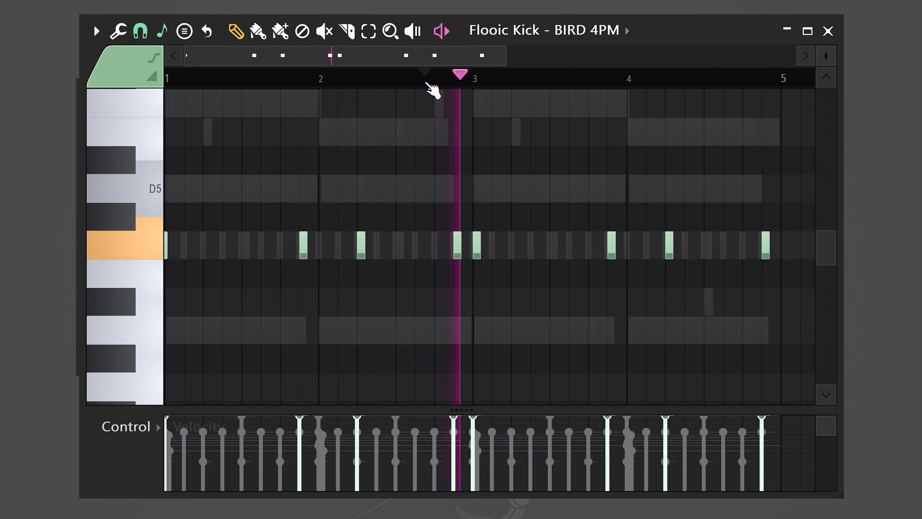
key(space)
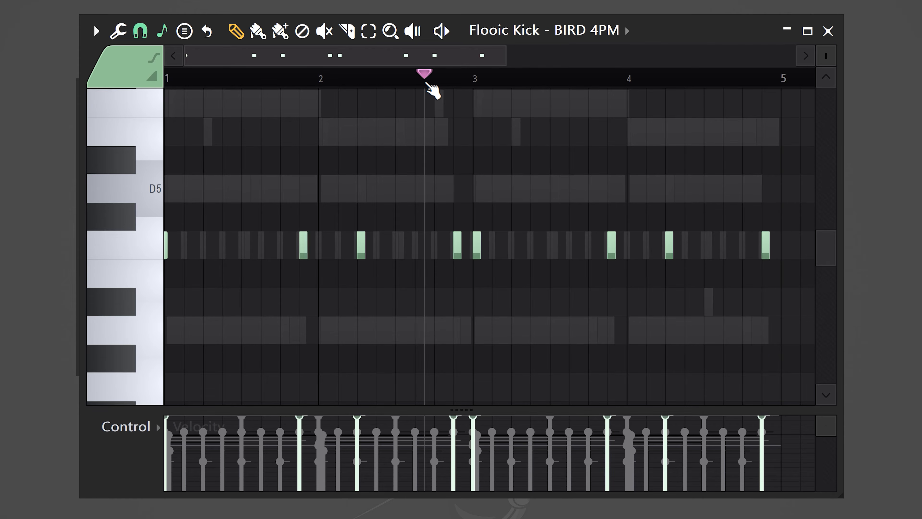
drag(443, 218, 476, 294)
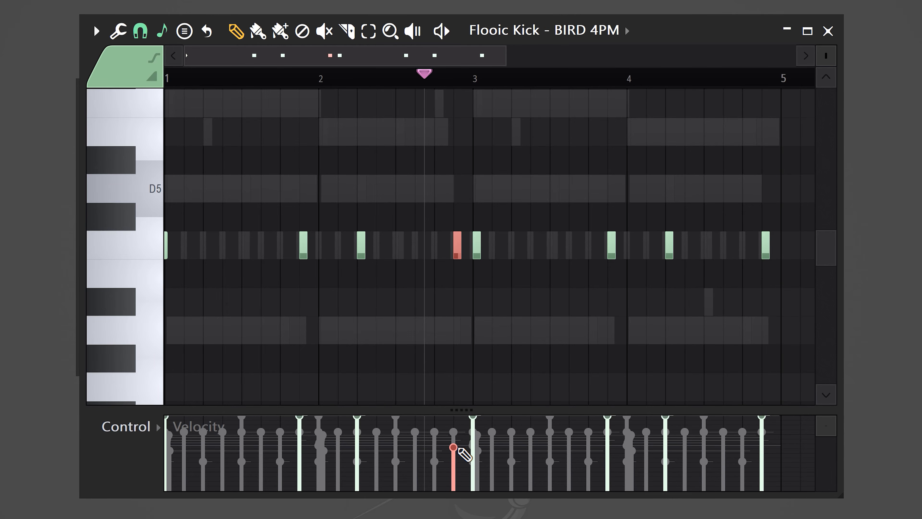
key(space)
key(space)
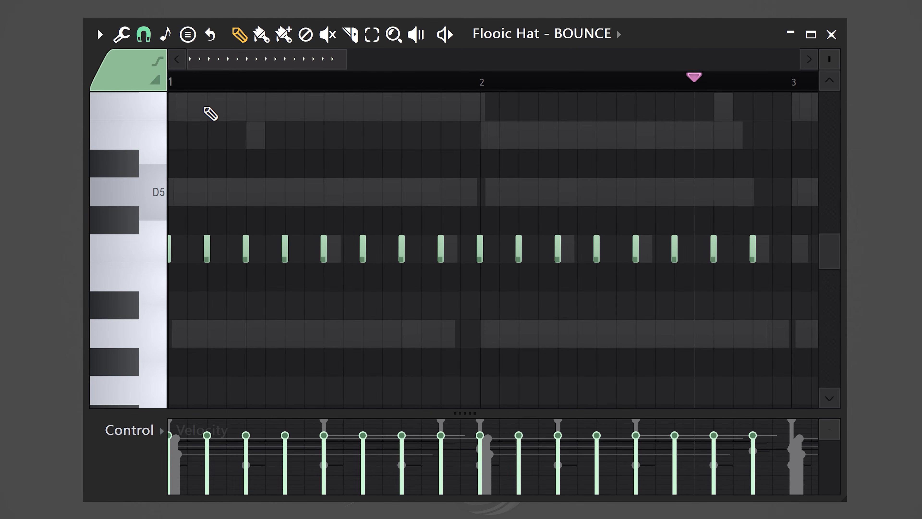
Set the snap to 1/3 beat and replace the last three hat notes of bar 2 with two triplet-spaced notes
click(143, 34)
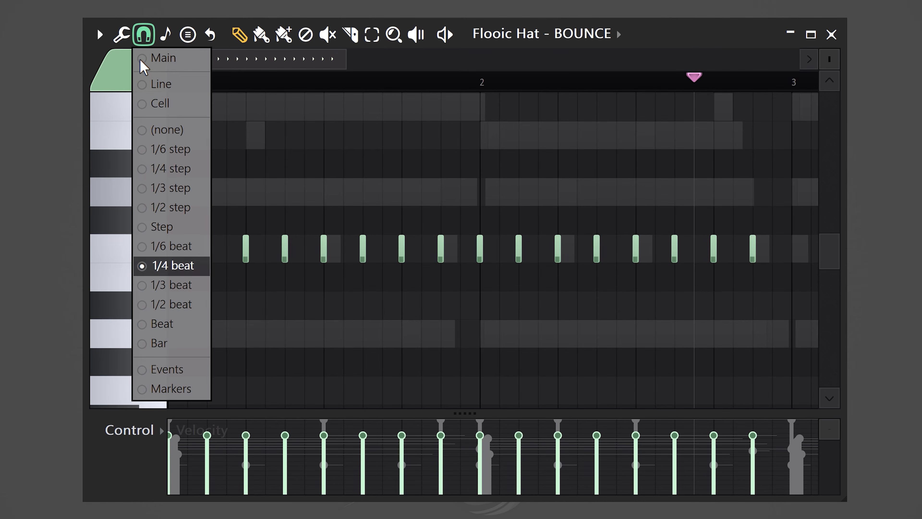
click(162, 287)
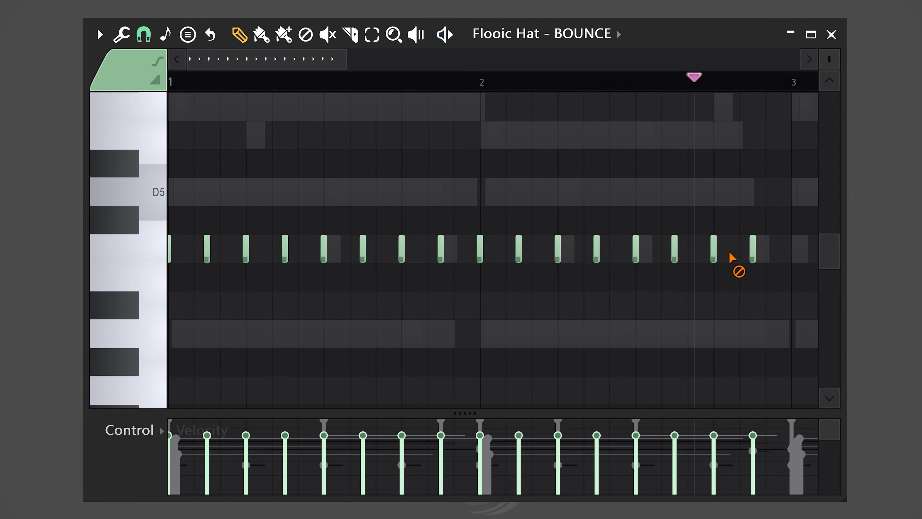
right_click(753, 253)
right_click(714, 253)
right_click(675, 252)
click(689, 253)
click(744, 254)
Duplicate the two-bar hat pattern into the following bars and play it from the start
drag(663, 79, 173, 76)
key(ctrl+b)
key(space)
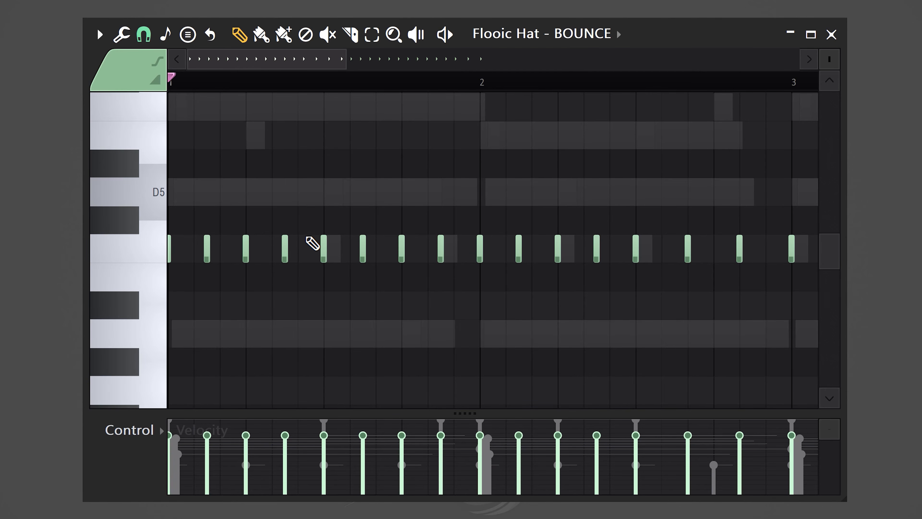
Chop the hat note just before beat 3 of bar 1 into a four-note roll, ramp its velocities upward, and play it
click(305, 255)
drag(282, 208, 312, 279)
key(alt+u)
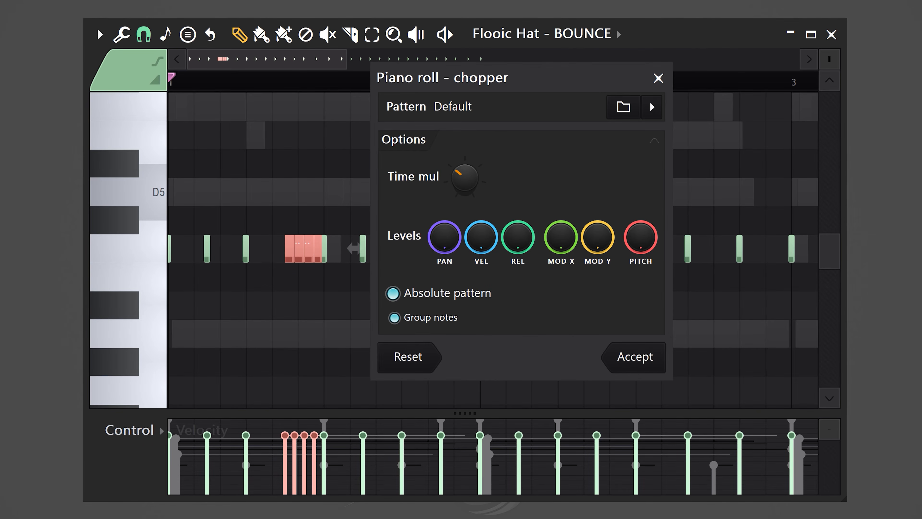
click(634, 356)
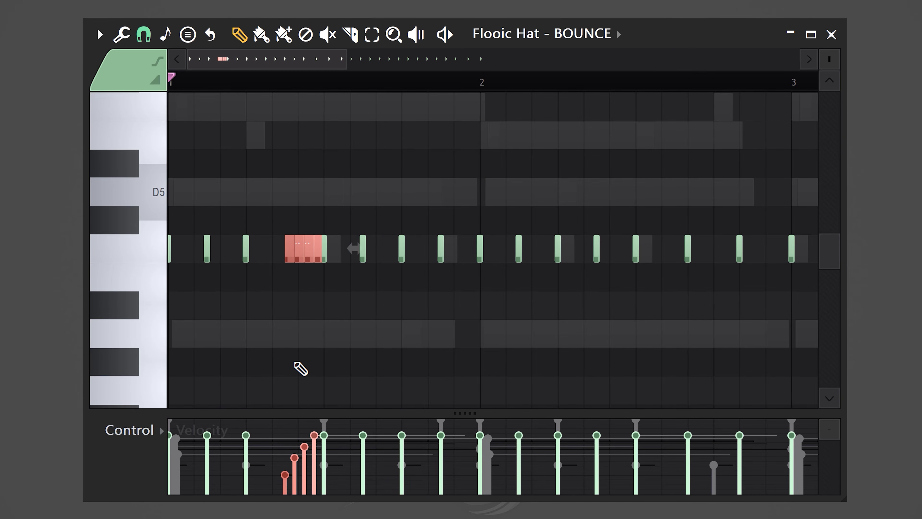
key(space)
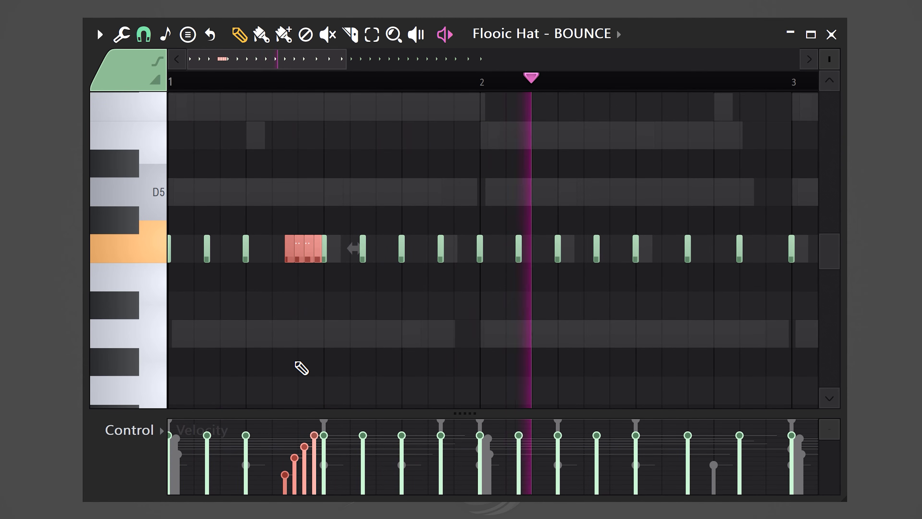
key(space)
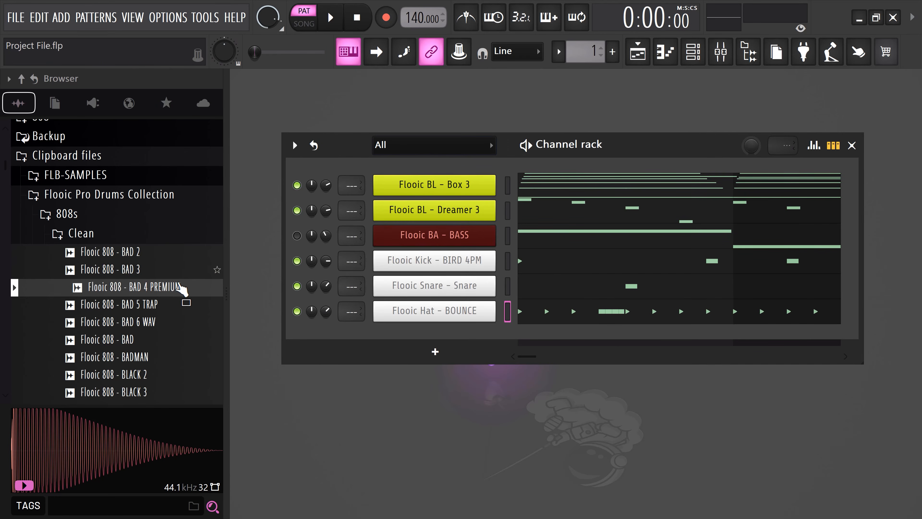
Add the Flooic 808 - BAD 4 PREMIUM sample as a new channel and play its pattern in the piano roll
click(174, 290)
drag(166, 290, 408, 341)
right_click(417, 338)
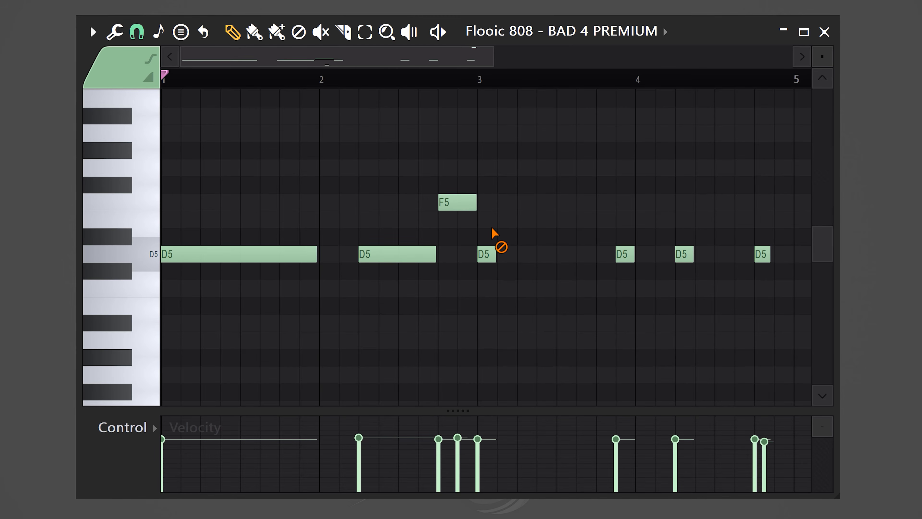
key(space)
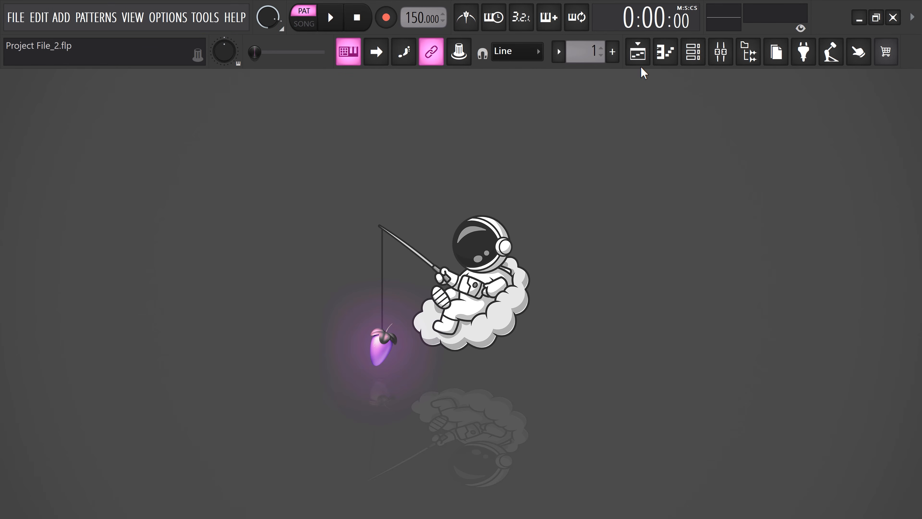
Open the playlist and split Pattern 1 by channel
click(639, 60)
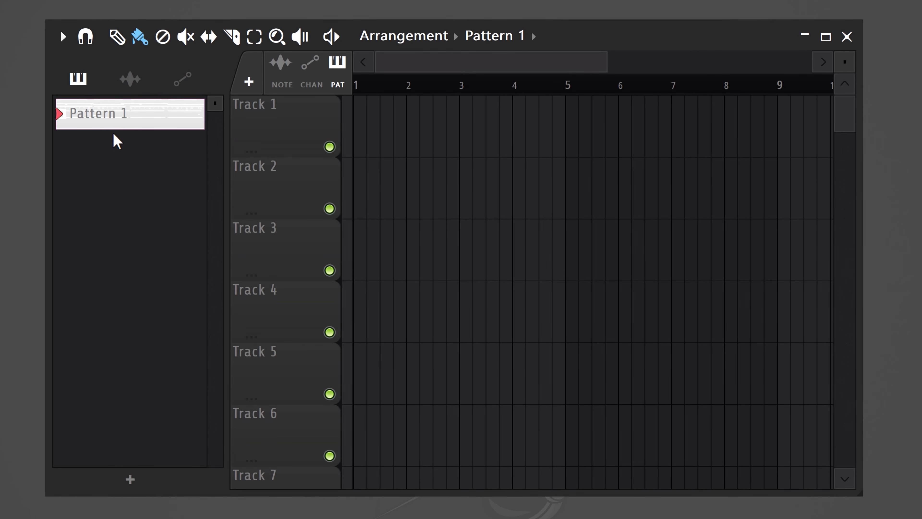
right_click(163, 115)
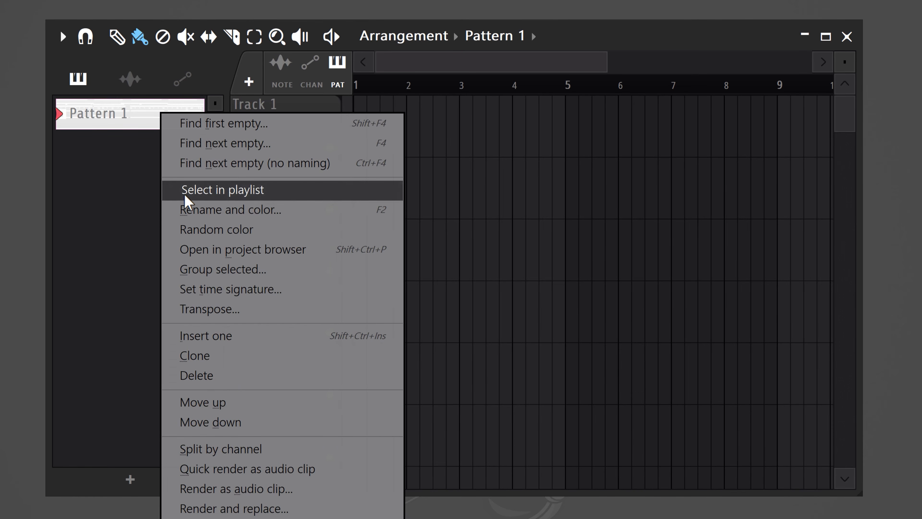
click(176, 450)
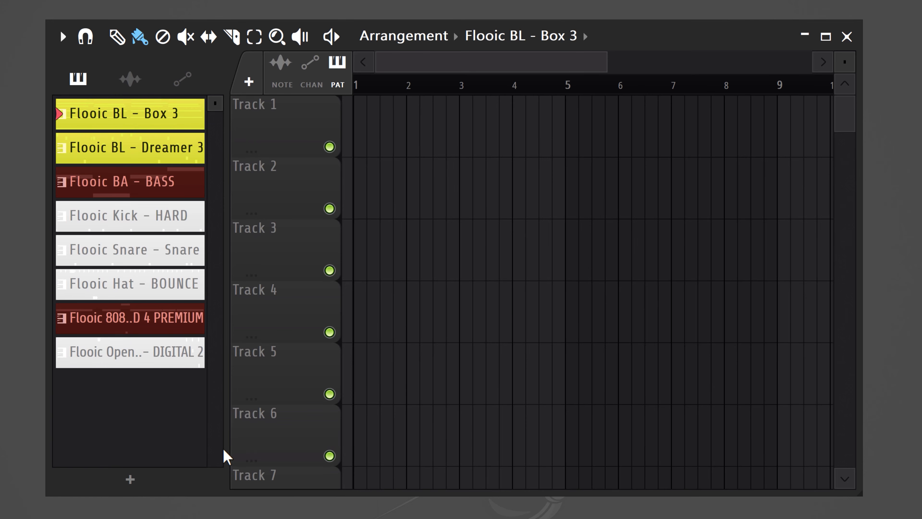
Place all the split patterns on separate tracks from bar 1, select every clip, and duplicate them along the timeline
shift+click(162, 369)
drag(162, 369, 357, 126)
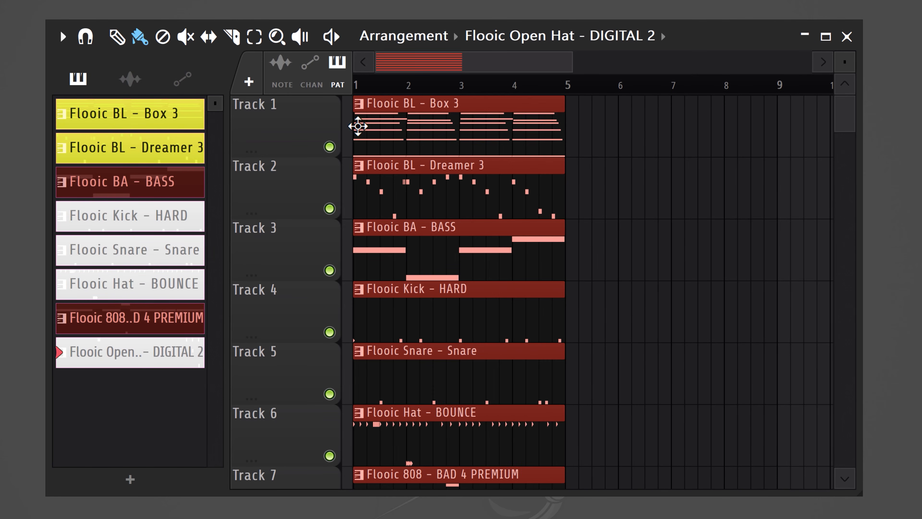
key(ctrl+a)
key(ctrl+b)
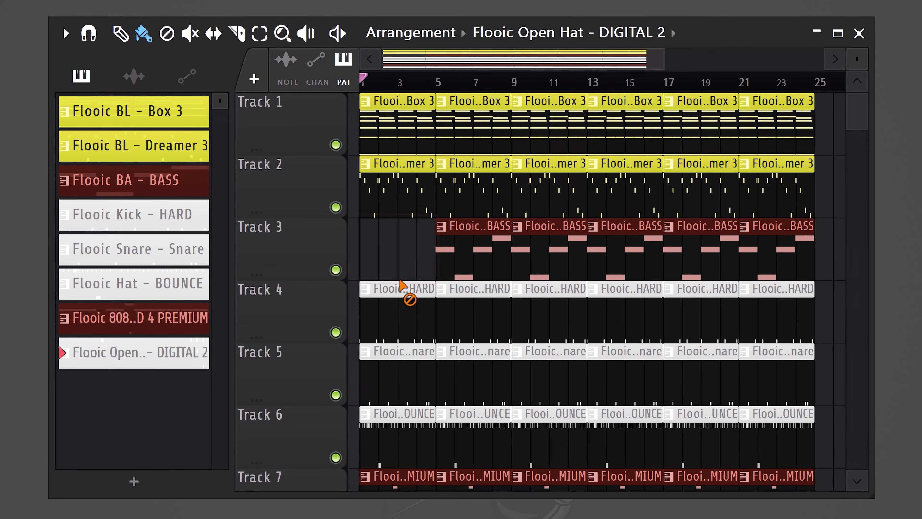
Strip the first four bars down to the two melody patterns and move the drum and 808 clips up one track
drag(400, 280, 400, 476)
drag(417, 251, 412, 477)
key(shift+Up)
key(ctrl+d)
key(space)
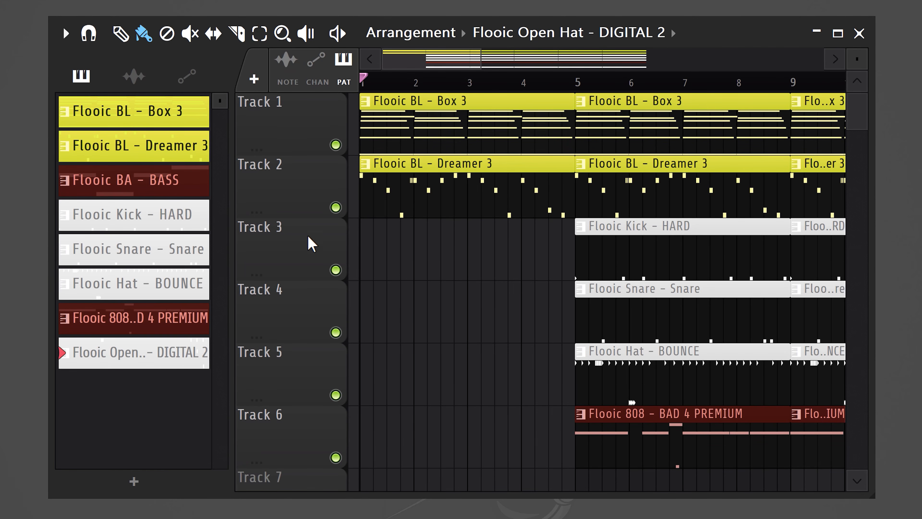
Quick render the Flooic BL - Box 3 pattern as an audio clip and replace the first Box 3 pattern on Track 1 with it
right_click(139, 121)
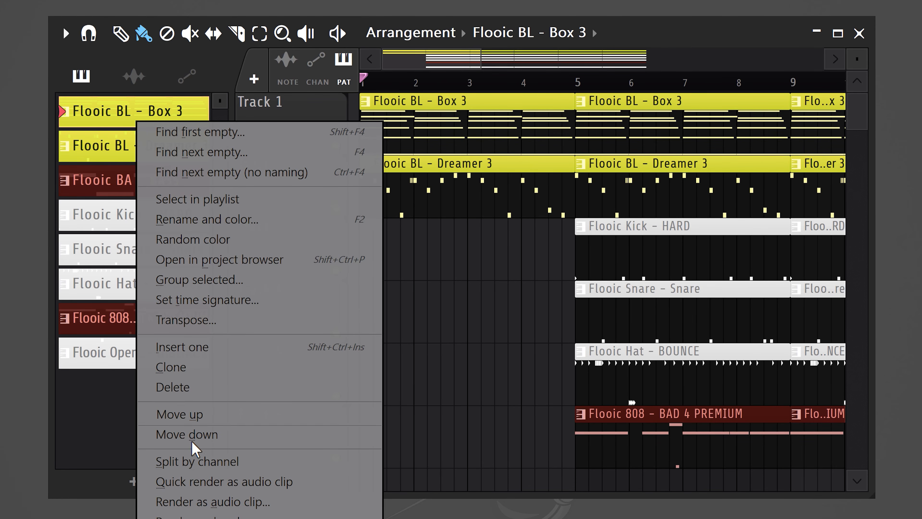
click(195, 482)
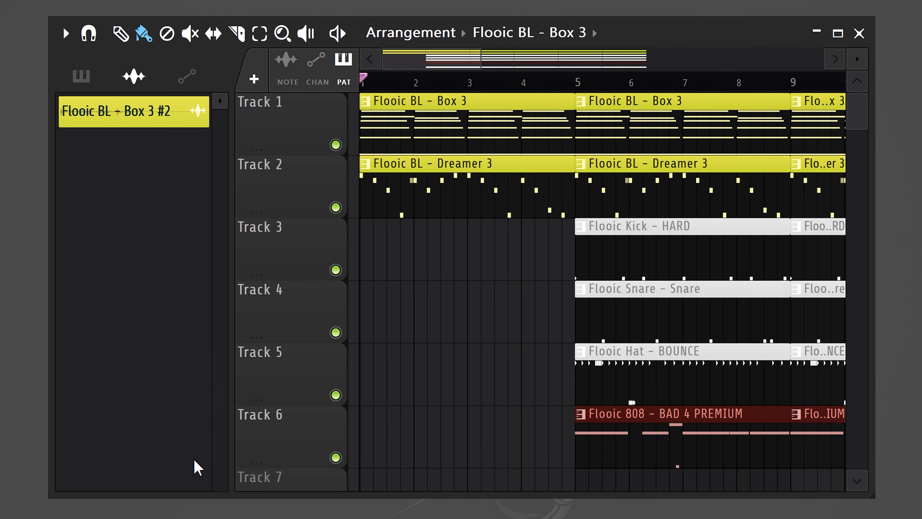
drag(138, 120, 367, 242)
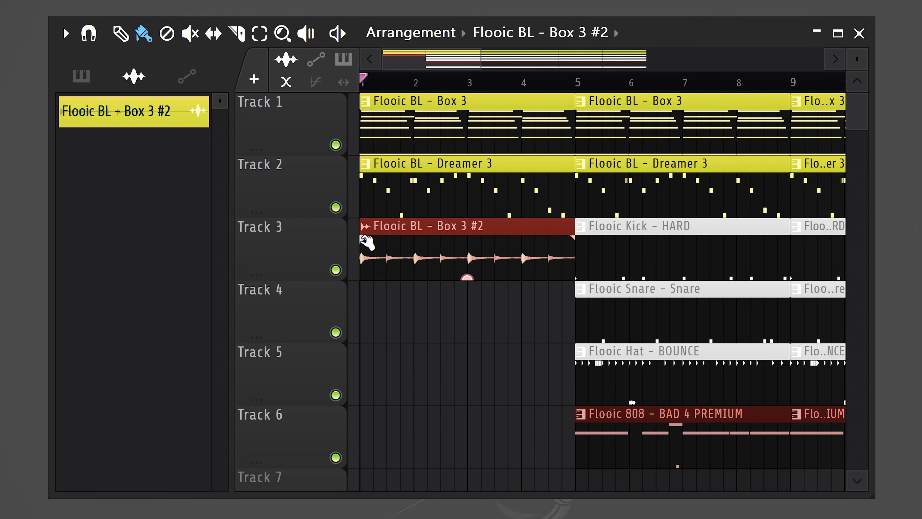
right_click(471, 103)
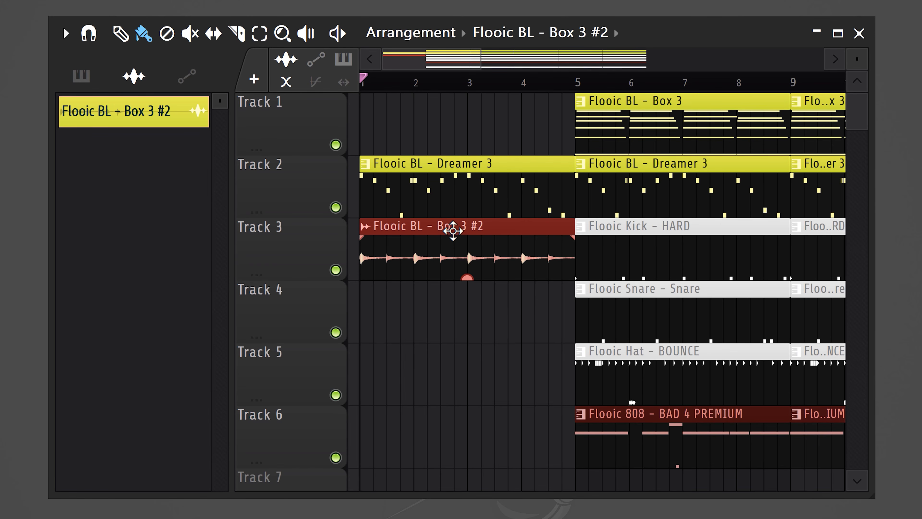
drag(454, 232, 431, 93)
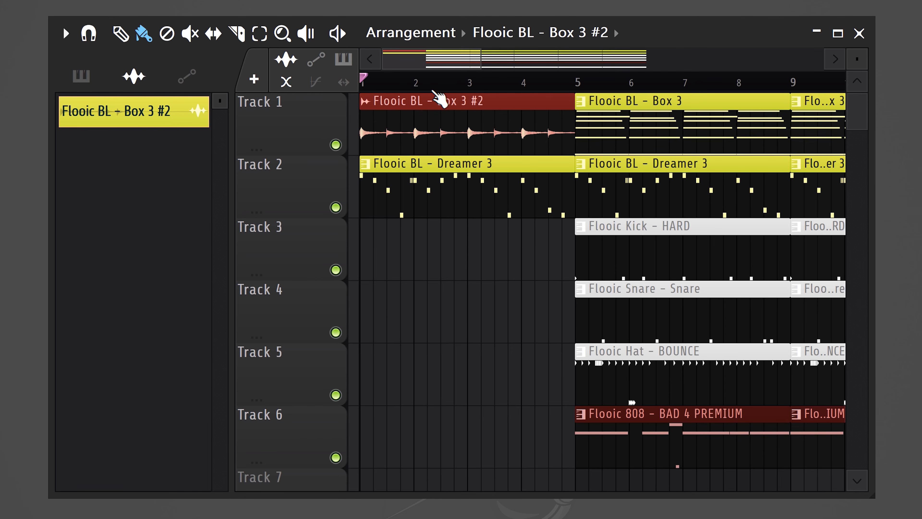
Set the Box 3 audio clip's time stretching mode to Auto and lower its pitch
double_click(507, 103)
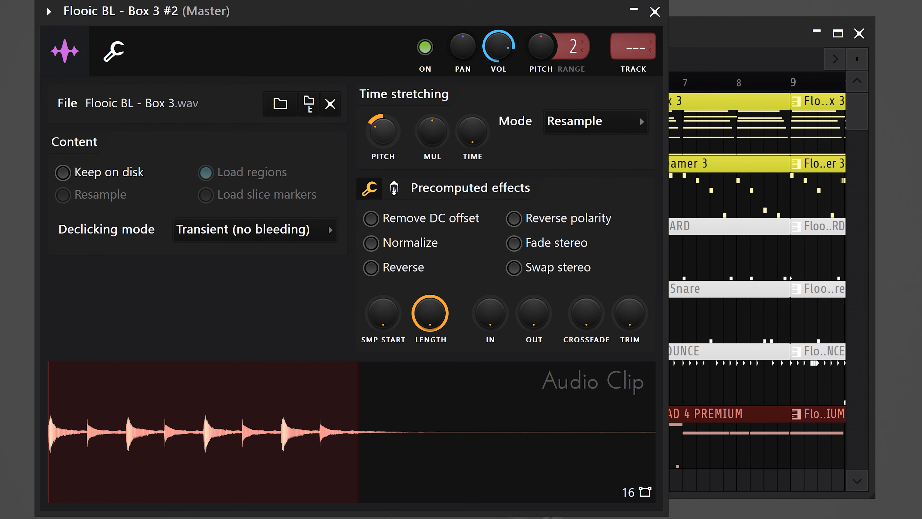
scroll(640, 116, up, 1)
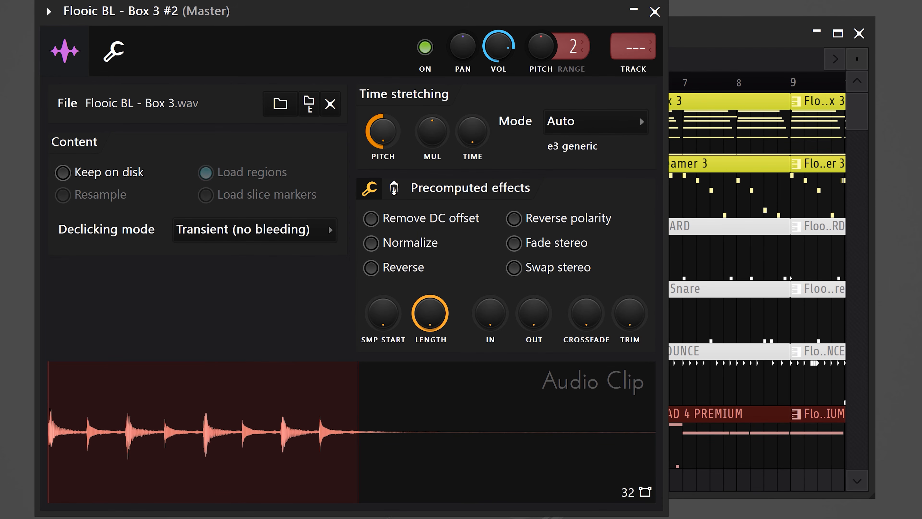
key(Escape)
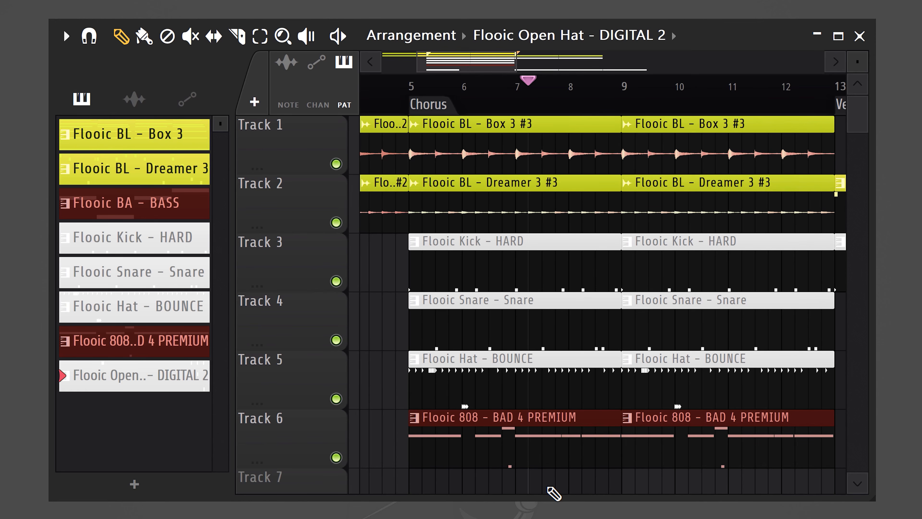
Cut the last half bar before bar 9 from all tracks, extend the snare clip back to bar 9, and play from the Chorus marker
drag(549, 488, 599, 125)
click(619, 256)
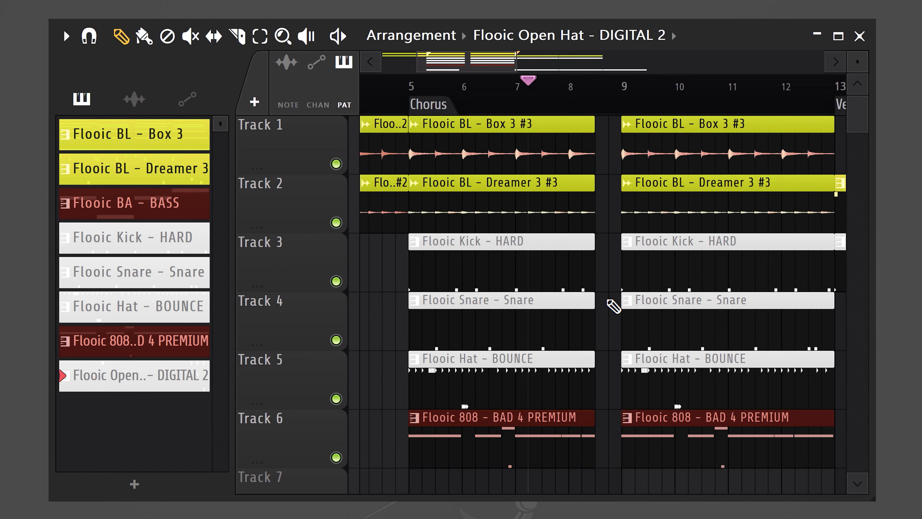
drag(594, 300, 614, 299)
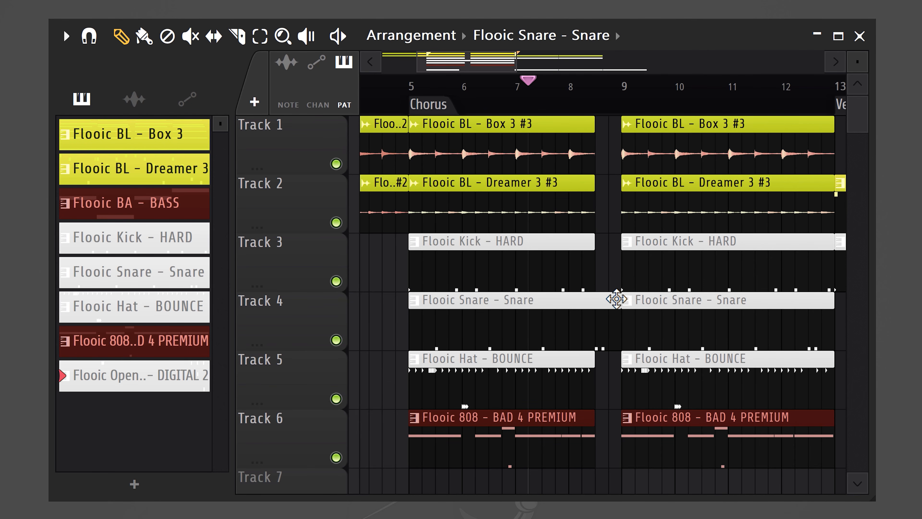
drag(531, 82, 410, 82)
key(space)
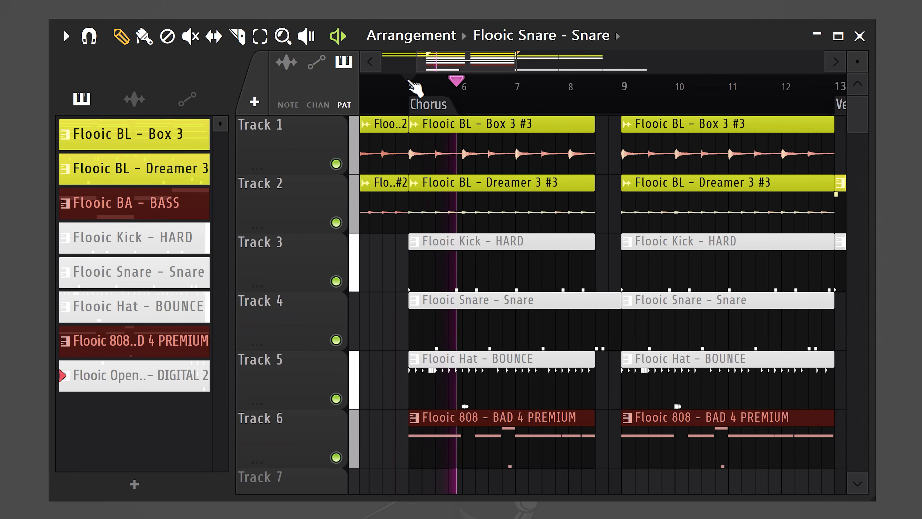